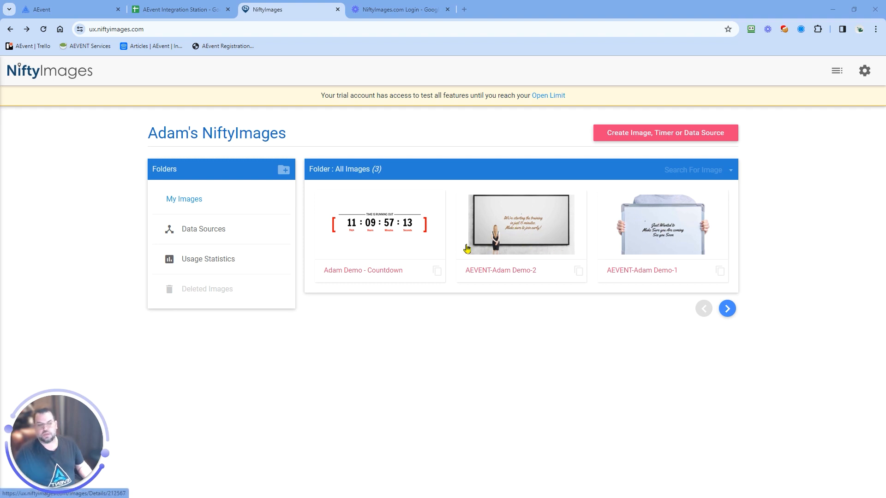
Create a new personalized image using the photo of students gathered around a blank whiteboard
{"action": "left_click", "coordinate": [643, 134]}
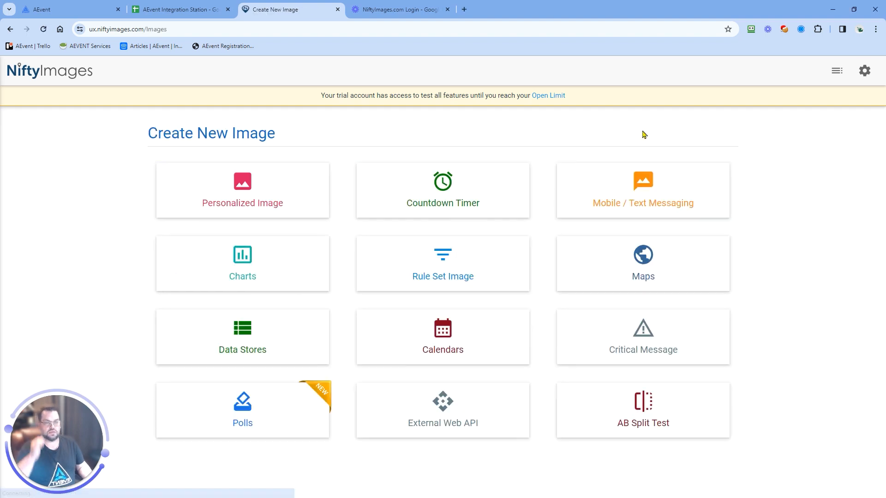
{"action": "key", "text": "alt+Left"}
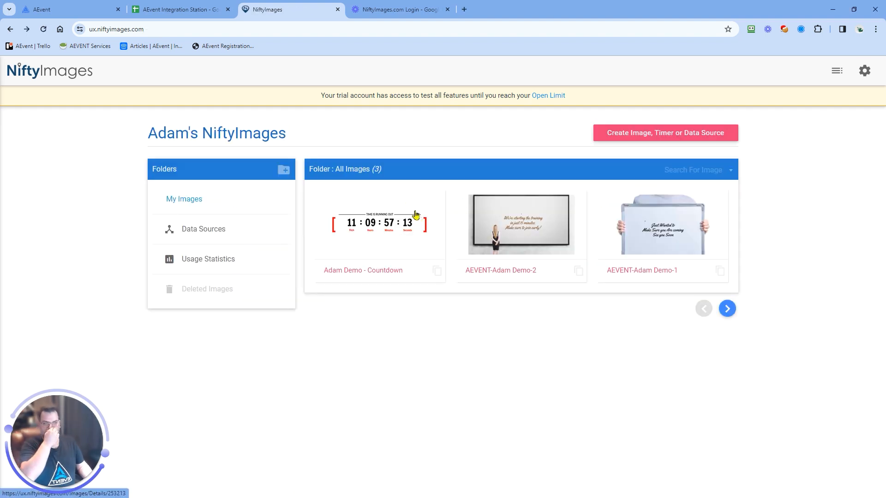
{"action": "left_click", "coordinate": [631, 138]}
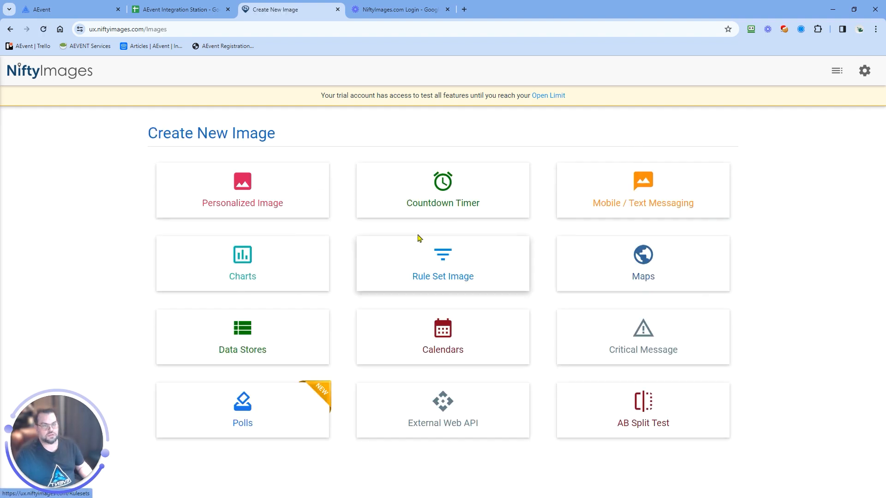
{"action": "left_click", "coordinate": [266, 203]}
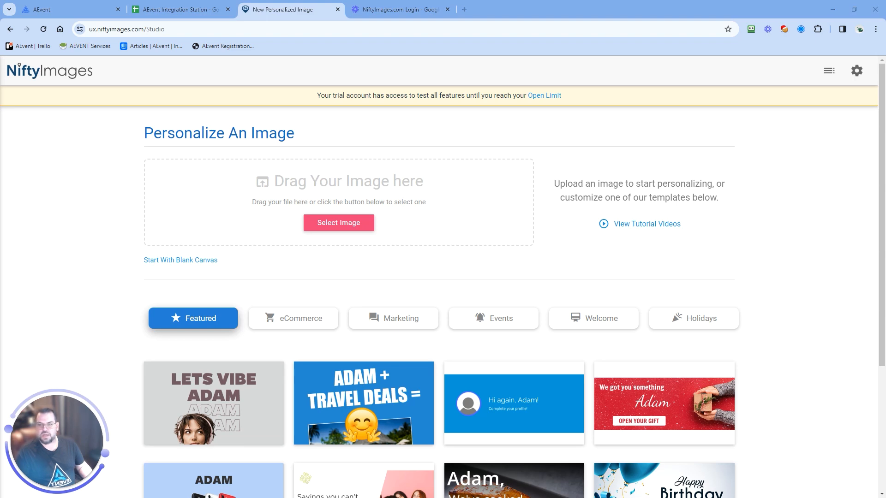
{"action": "left_click_drag", "start_coordinate": [170, 270], "coordinate": [300, 199]}
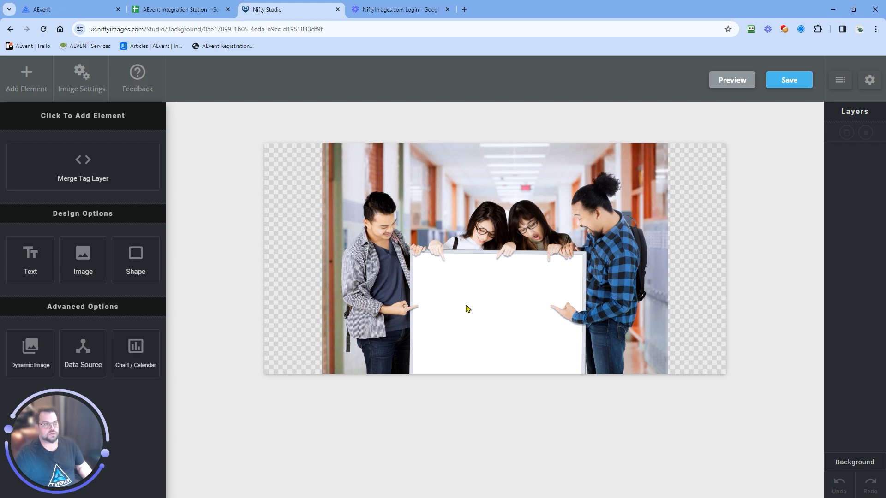
Add a [name] merge tag layer, then narrow its box and place it at the top of the whiteboard
{"action": "left_click", "coordinate": [83, 174]}
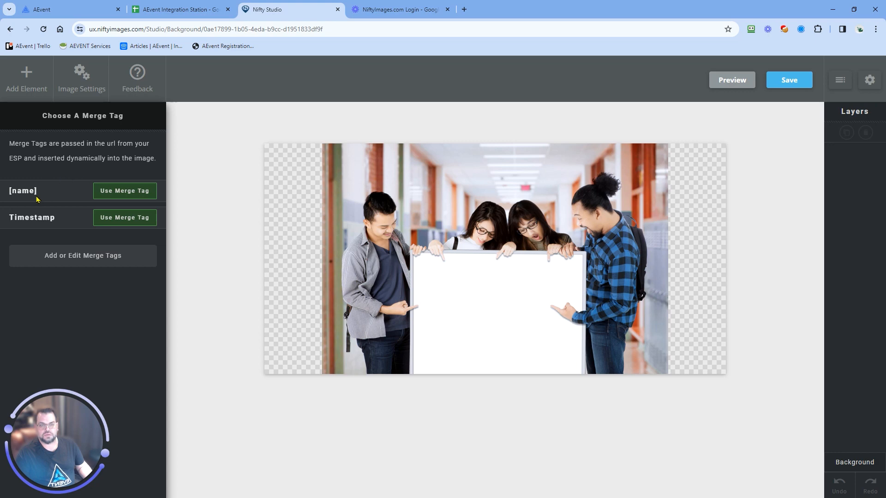
{"action": "left_click", "coordinate": [129, 191]}
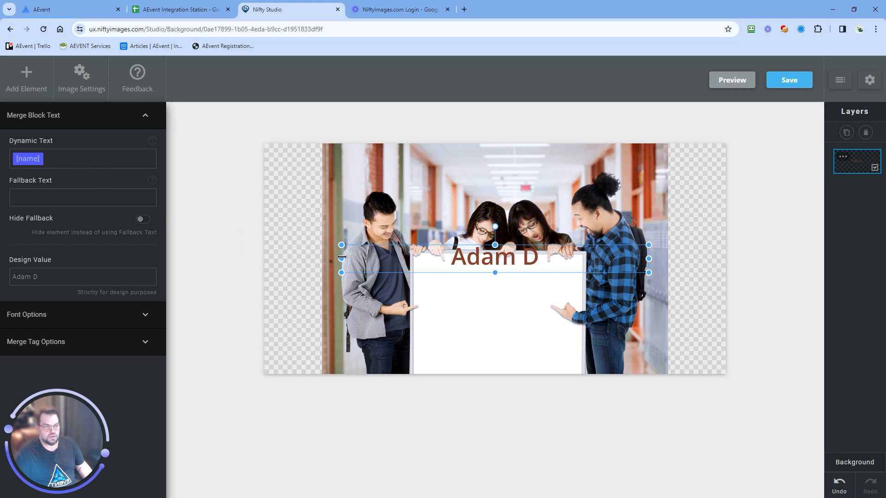
{"action": "left_click_drag", "start_coordinate": [340, 258], "coordinate": [457, 266]}
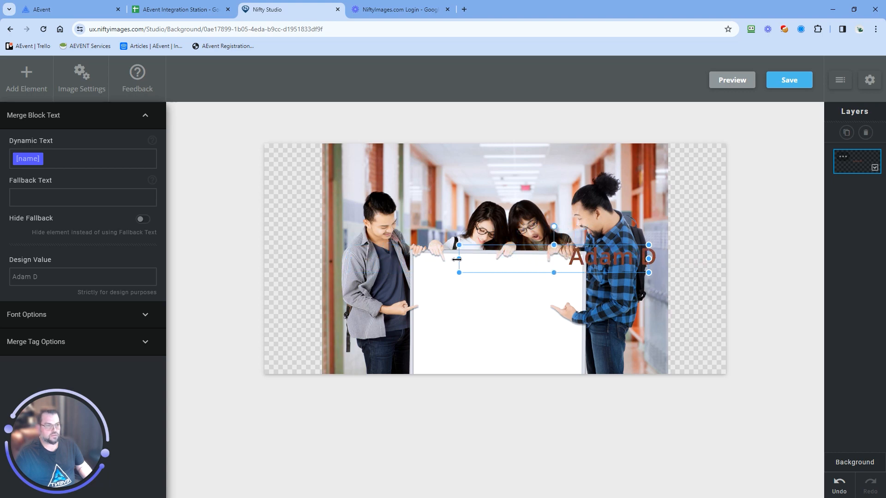
{"action": "left_click_drag", "start_coordinate": [648, 259], "coordinate": [522, 279]}
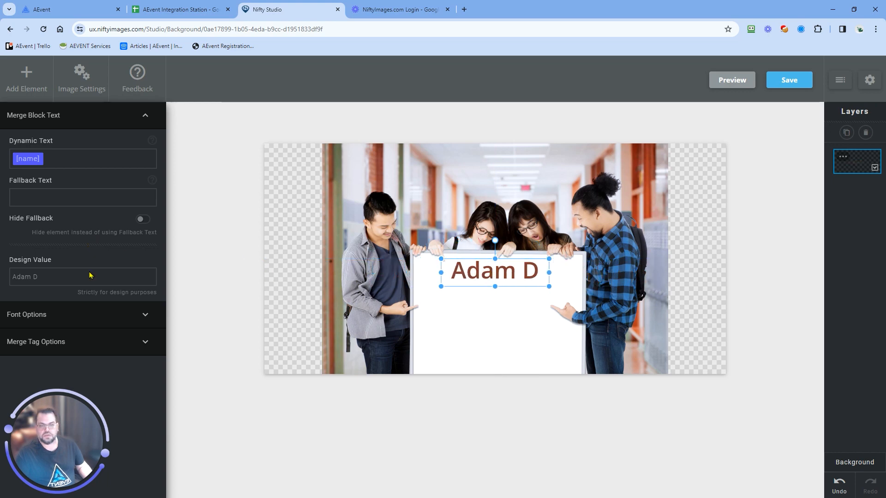
Reduce the font size of the [name] merge tag text to 28
{"action": "left_click", "coordinate": [67, 319]}
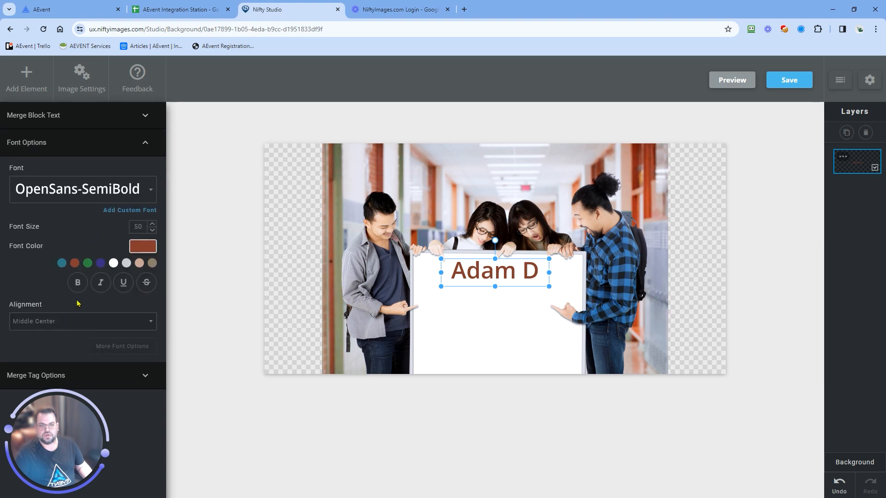
{"action": "left_click", "coordinate": [153, 230]}
{"action": "left_click", "coordinate": [153, 230]}
{"action": "left_click", "coordinate": [152, 230]}
{"action": "left_click", "coordinate": [153, 230]}
{"action": "left_click", "coordinate": [153, 230]}
{"action": "left_click", "coordinate": [153, 231]}
{"action": "left_click", "coordinate": [152, 230]}
{"action": "left_click", "coordinate": [153, 231]}
{"action": "left_click", "coordinate": [153, 230]}
{"action": "left_click", "coordinate": [153, 230]}
{"action": "left_click", "coordinate": [153, 230]}
{"action": "left_click", "coordinate": [153, 230]}
Add a comma after the [name] tag in the dynamic text
{"action": "left_click", "coordinate": [72, 123]}
{"action": "left_click", "coordinate": [63, 159]}
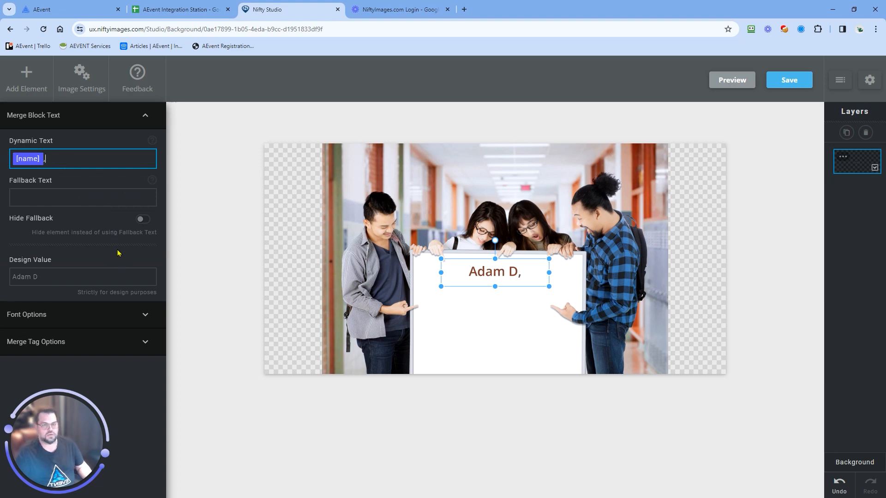
{"action": "left_click", "coordinate": [53, 316]}
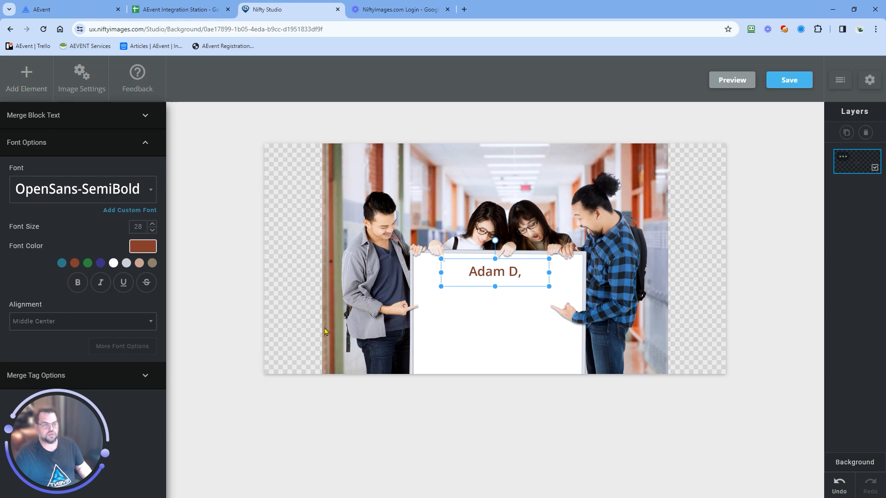
{"action": "left_click", "coordinate": [485, 303]}
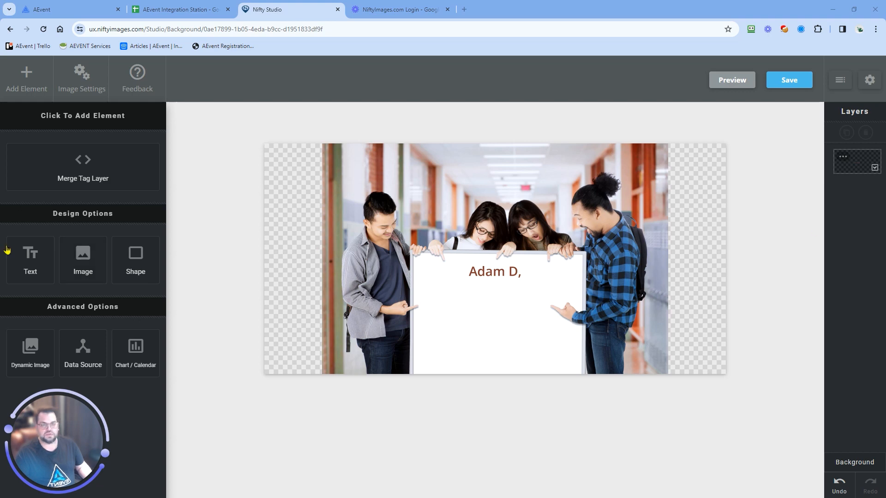
Add a text layer below the name reading "We're starting the training in just 15 minutes. Make sure you join early!"
{"action": "left_click", "coordinate": [66, 168]}
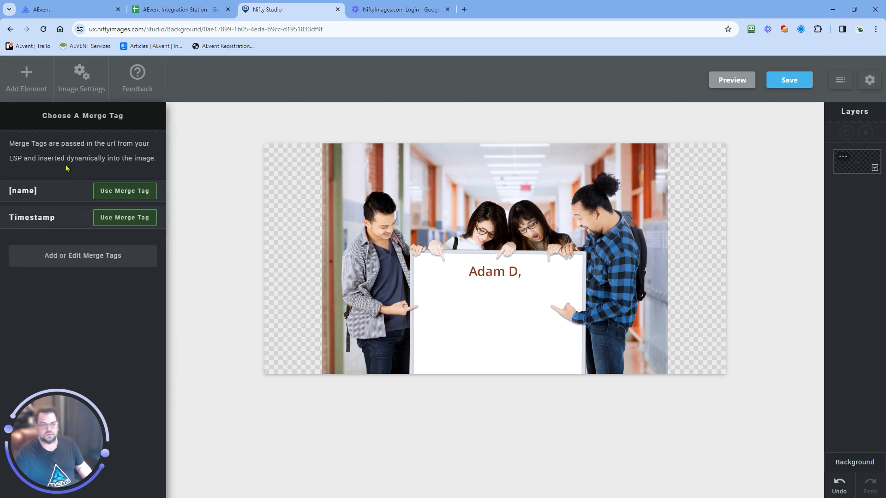
{"action": "left_click", "coordinate": [26, 73]}
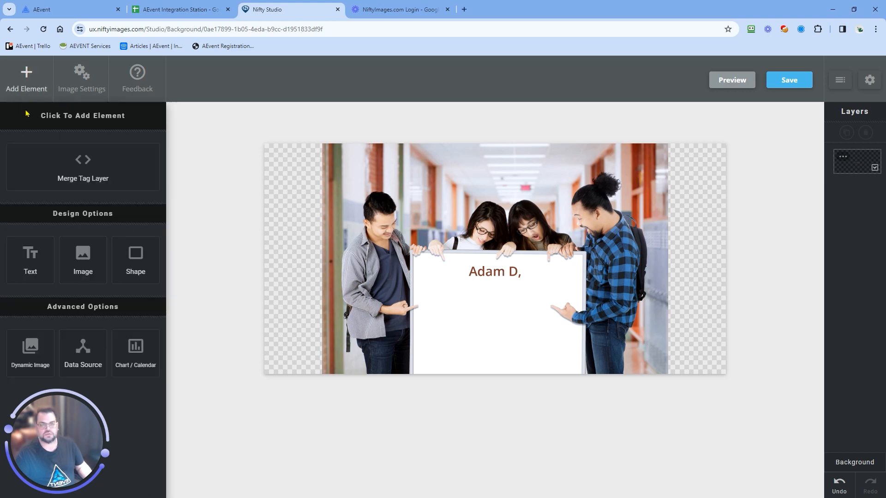
{"action": "left_click", "coordinate": [42, 281]}
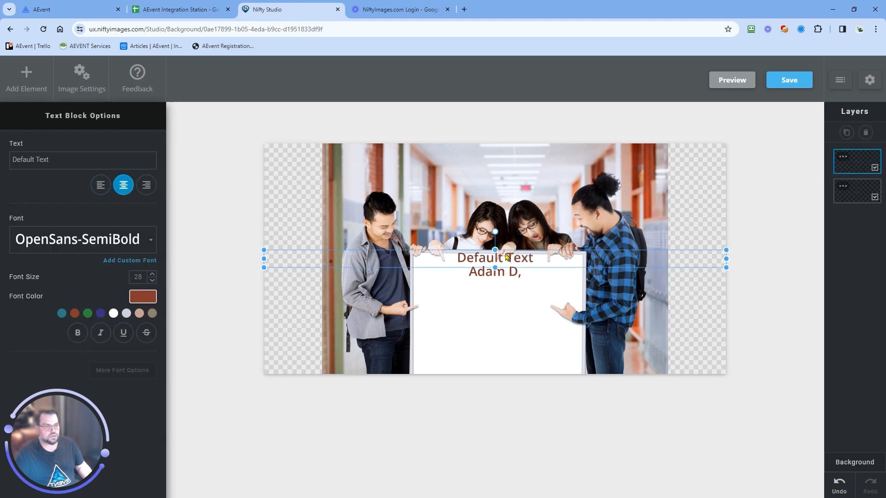
{"action": "left_click_drag", "start_coordinate": [504, 261], "coordinate": [505, 307]}
{"action": "triple_click", "coordinate": [54, 165]}
{"action": "type", "text": "We're starting the training in just 15 minutes. Make sure you join early!"}
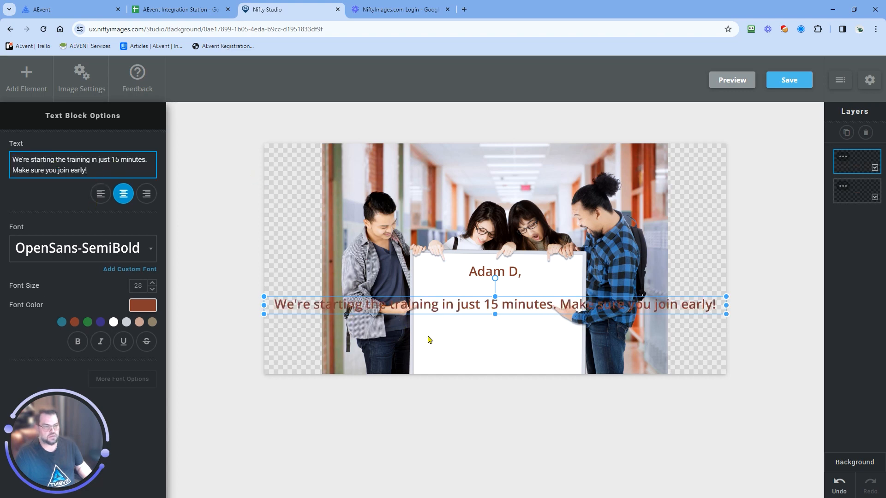
Fit the training message box to the whiteboard's width and center it below the name
{"action": "left_click", "coordinate": [514, 306]}
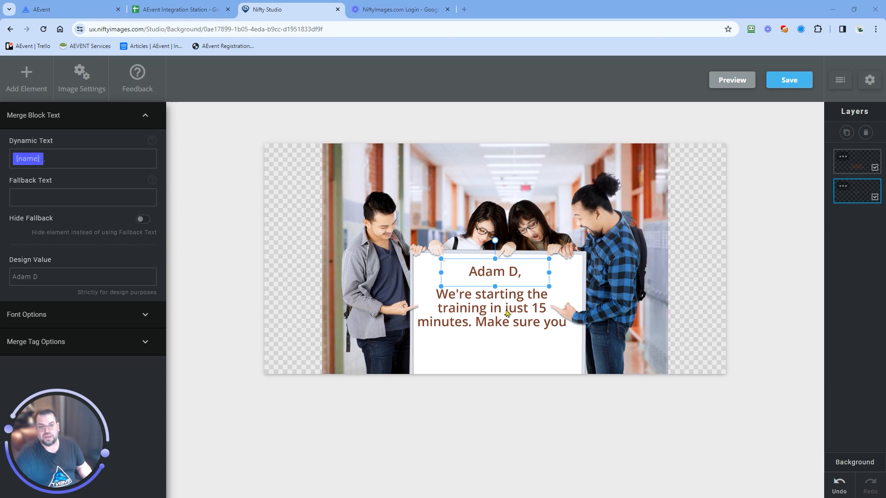
{"action": "left_click", "coordinate": [477, 289]}
{"action": "left_click_drag", "start_coordinate": [478, 289], "coordinate": [481, 313]}
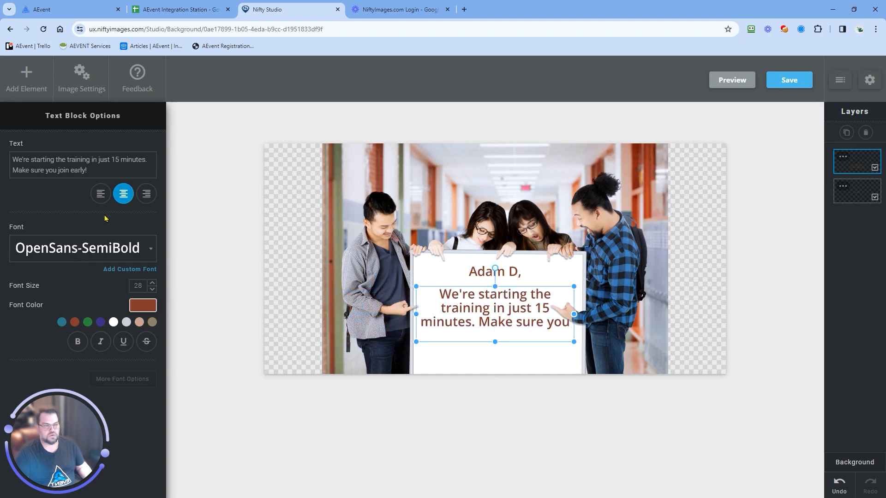
Try the Sacramento font on the training message
{"action": "left_click", "coordinate": [72, 251]}
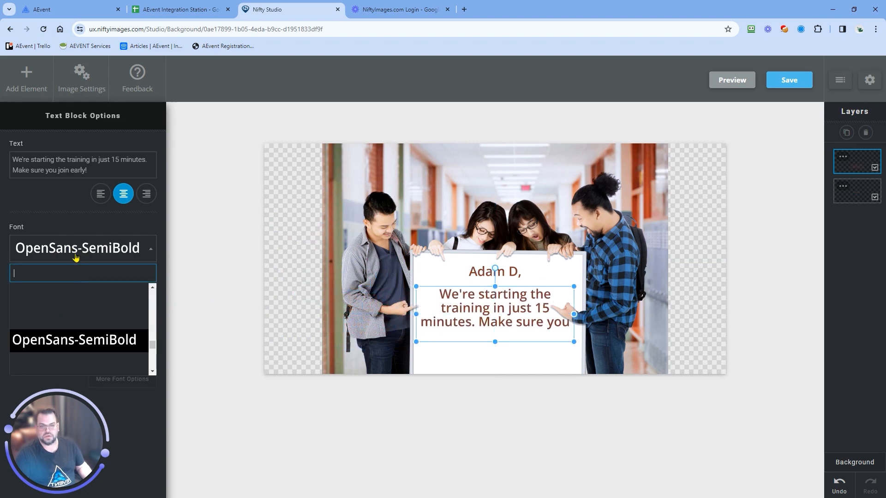
{"action": "scroll", "coordinate": [88, 314], "scroll_direction": "down", "scroll_amount": 2}
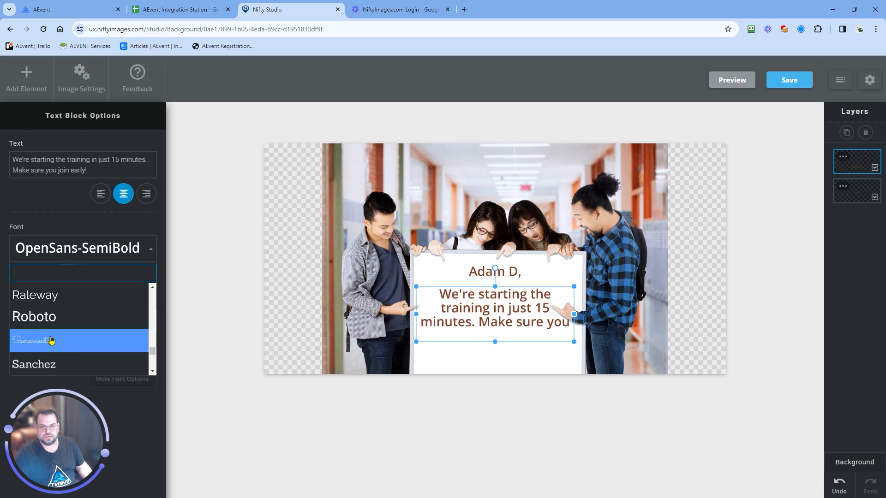
{"action": "left_click", "coordinate": [37, 342]}
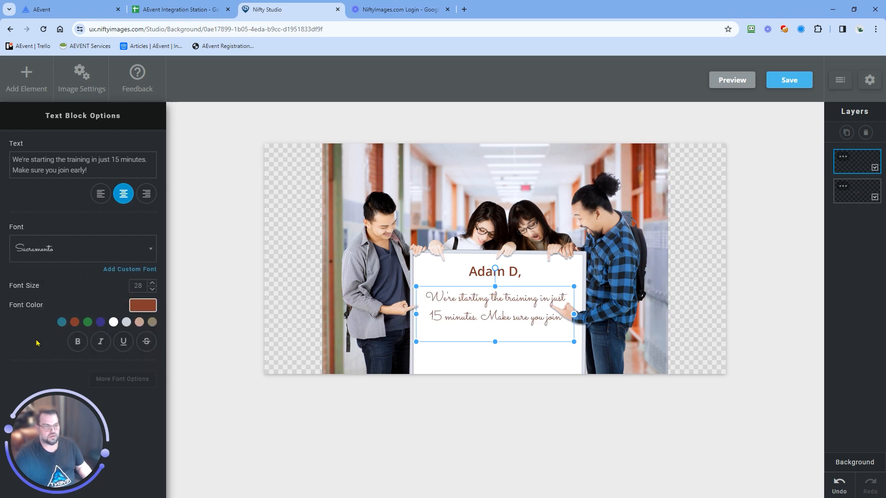
Set the training message's font to Yellowtail and its size to 34
{"action": "left_click", "coordinate": [69, 254]}
{"action": "scroll", "coordinate": [88, 337], "scroll_direction": "down", "scroll_amount": 6}
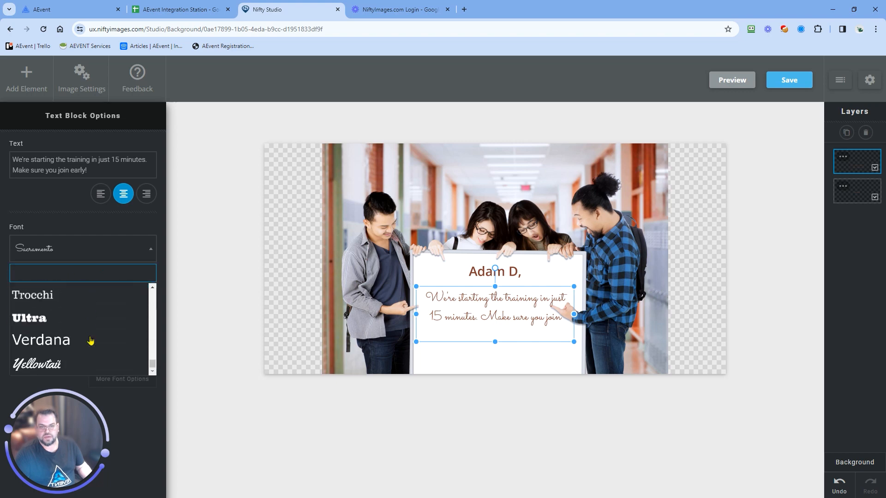
{"action": "left_click", "coordinate": [52, 361]}
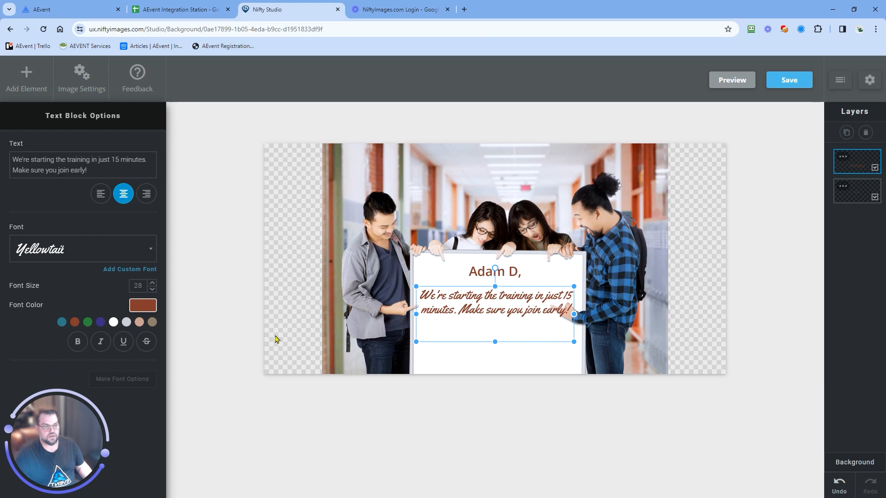
{"action": "left_click", "coordinate": [150, 284]}
{"action": "left_click", "coordinate": [151, 284]}
{"action": "left_click", "coordinate": [151, 283]}
{"action": "left_click", "coordinate": [152, 283]}
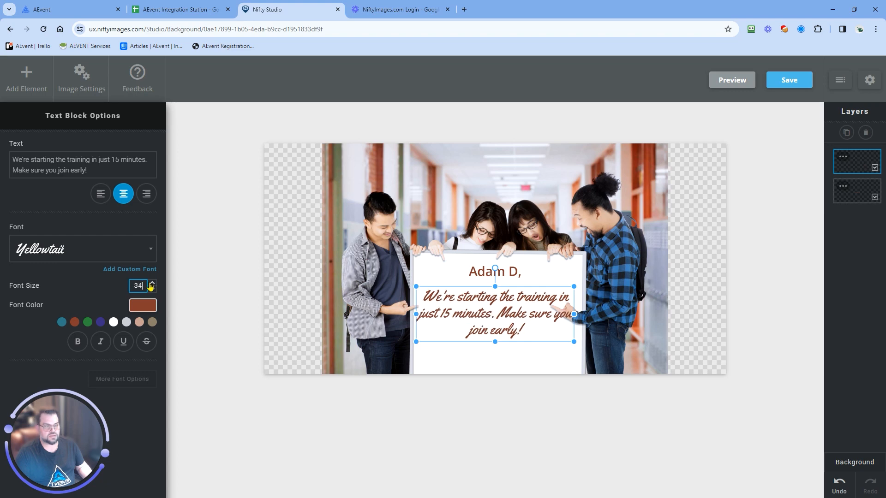
{"action": "left_click", "coordinate": [512, 331]}
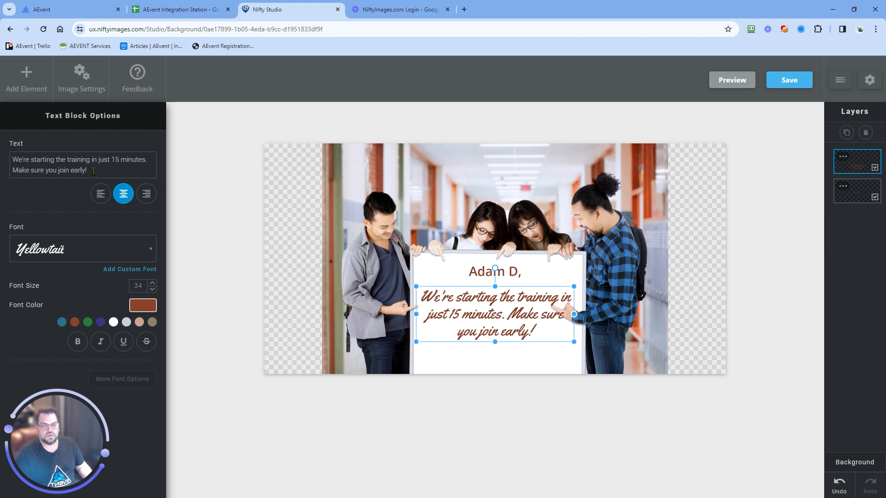
Break the message onto a new line before "Make sure you join early!" and nudge the text box slightly upward
{"action": "left_click", "coordinate": [152, 160]}
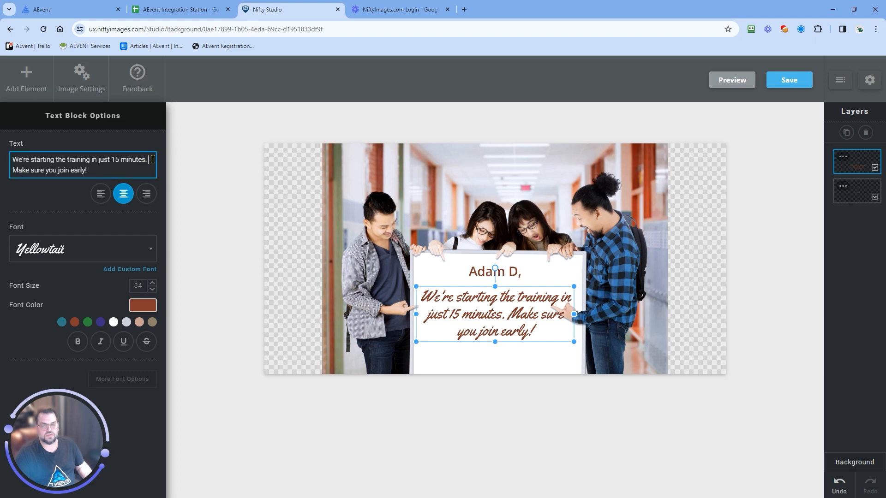
{"action": "key", "text": "Return"}
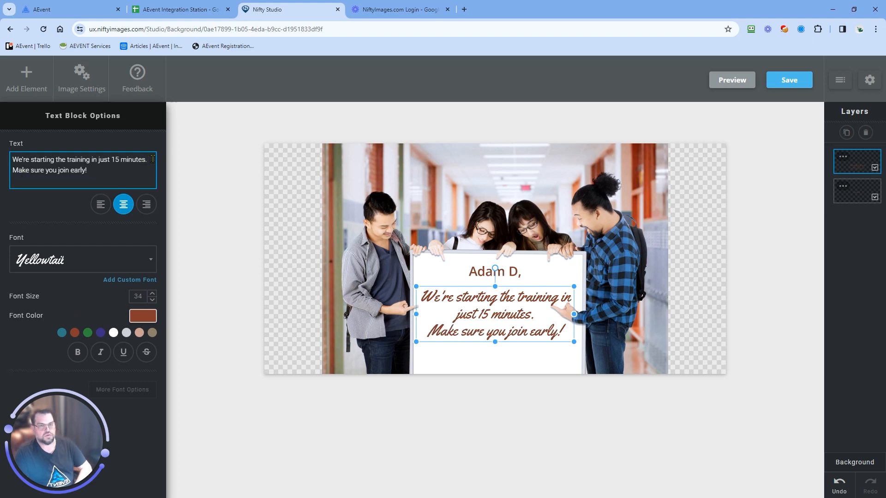
{"action": "left_click", "coordinate": [456, 303]}
{"action": "left_click_drag", "start_coordinate": [501, 307], "coordinate": [501, 305]}
Change the font of the [name] merge tag text to Yellowtail
{"action": "left_click", "coordinate": [501, 273]}
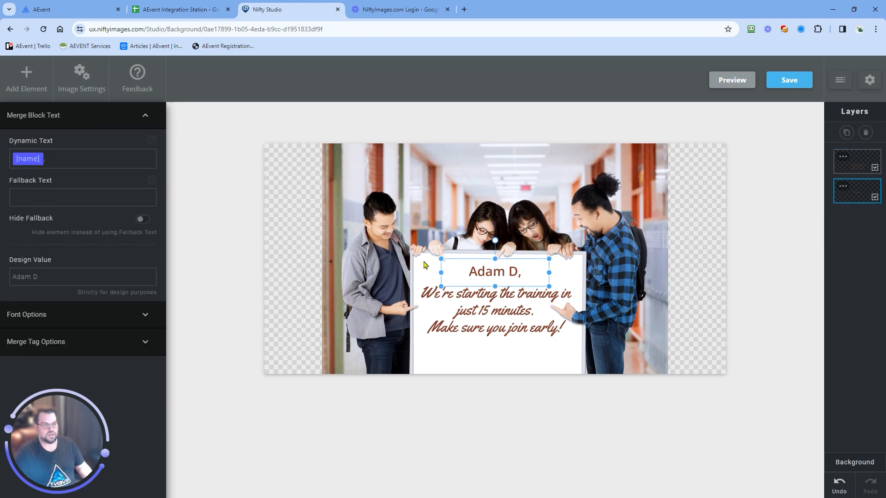
{"action": "left_click", "coordinate": [53, 319]}
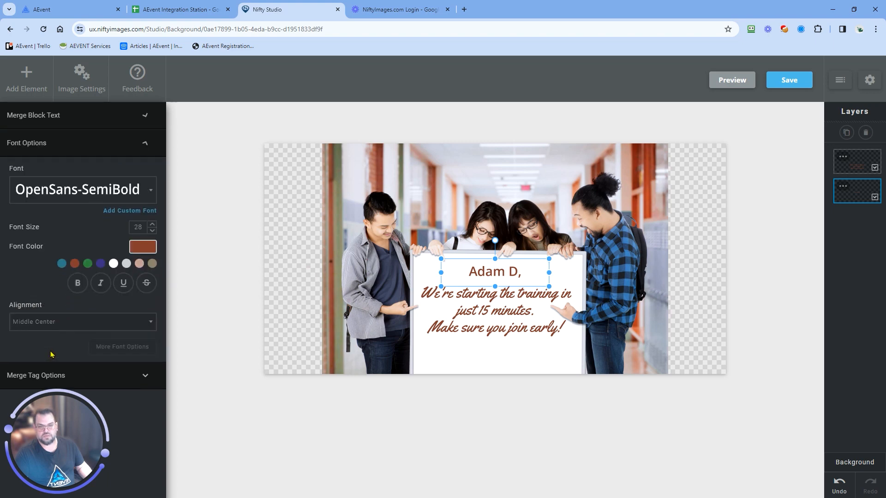
{"action": "left_click", "coordinate": [54, 199]}
{"action": "scroll", "coordinate": [66, 286], "scroll_direction": "down", "scroll_amount": 5}
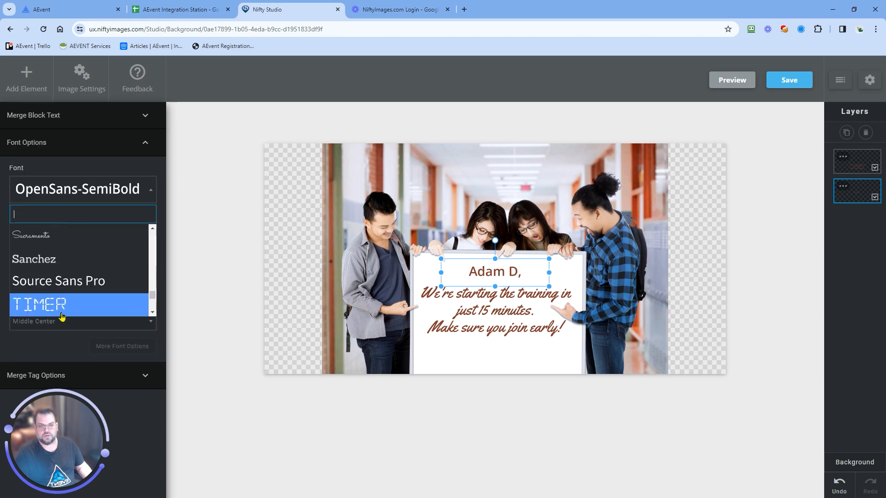
{"action": "scroll", "coordinate": [60, 282], "scroll_direction": "down", "scroll_amount": 2}
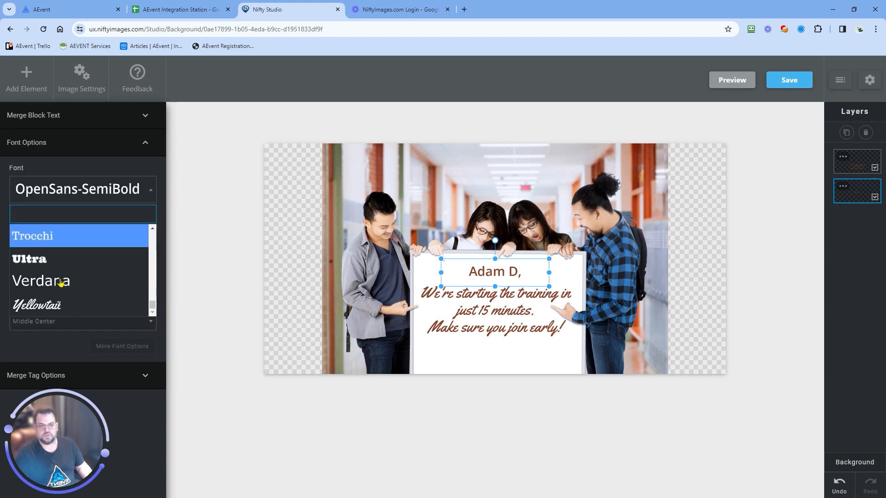
{"action": "left_click", "coordinate": [51, 308]}
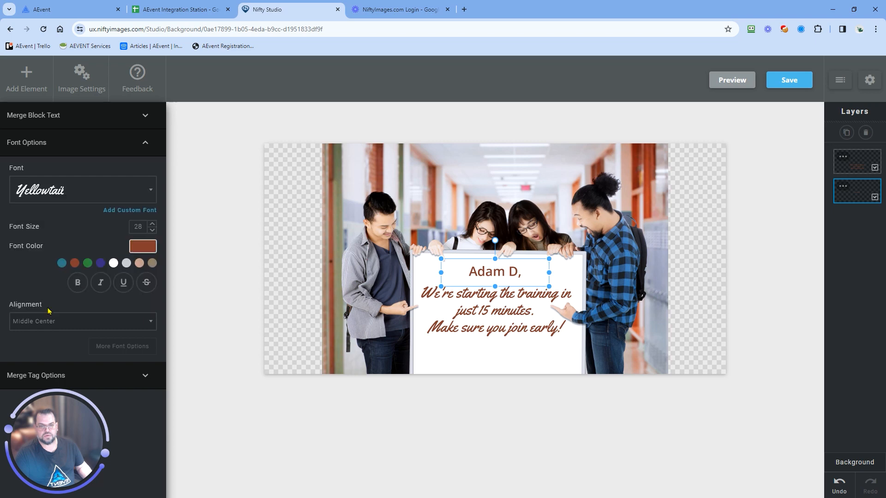
{"action": "left_click", "coordinate": [506, 315]}
Set the font size of the [name] merge tag text to 34
{"action": "left_click", "coordinate": [499, 275]}
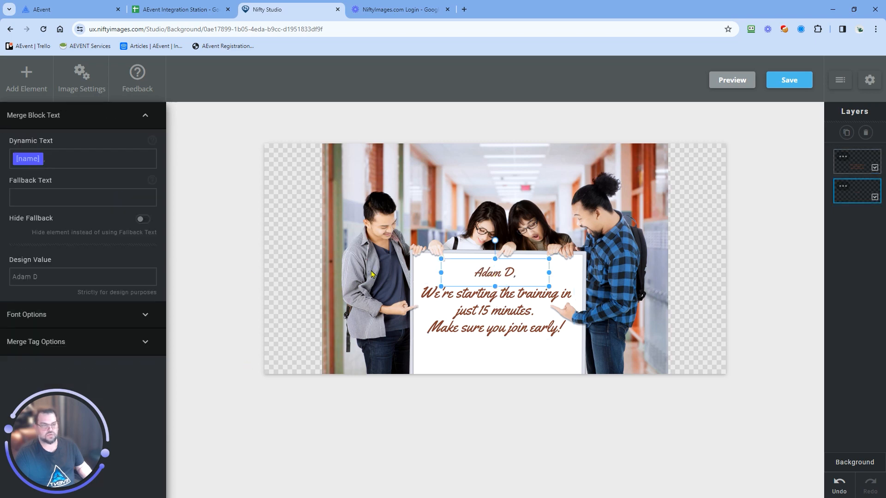
{"action": "left_click", "coordinate": [73, 313]}
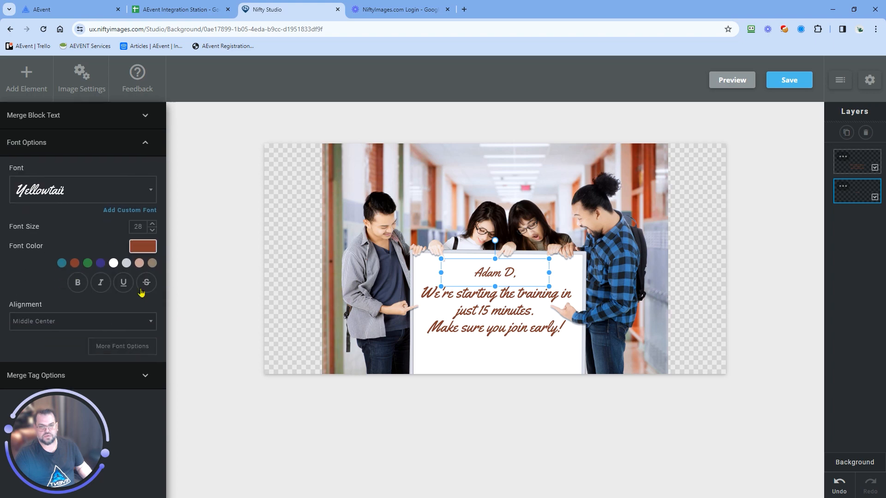
{"action": "double_click", "coordinate": [138, 226]}
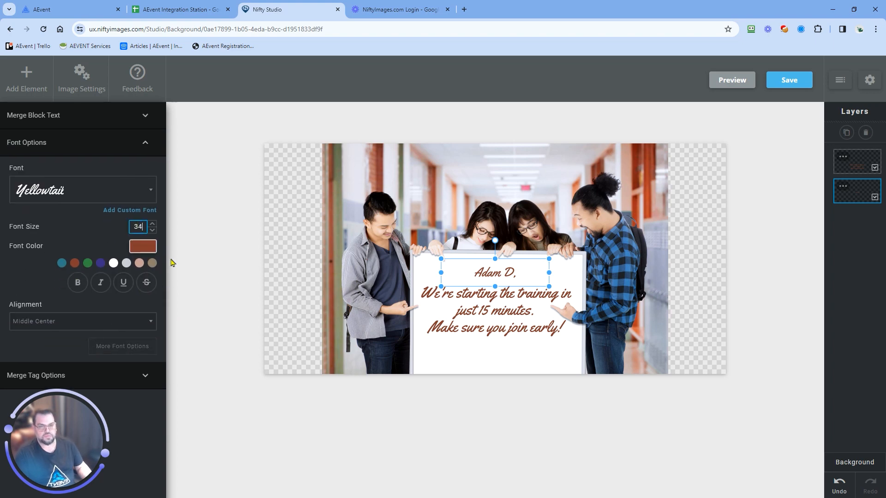
{"action": "left_click", "coordinate": [477, 346]}
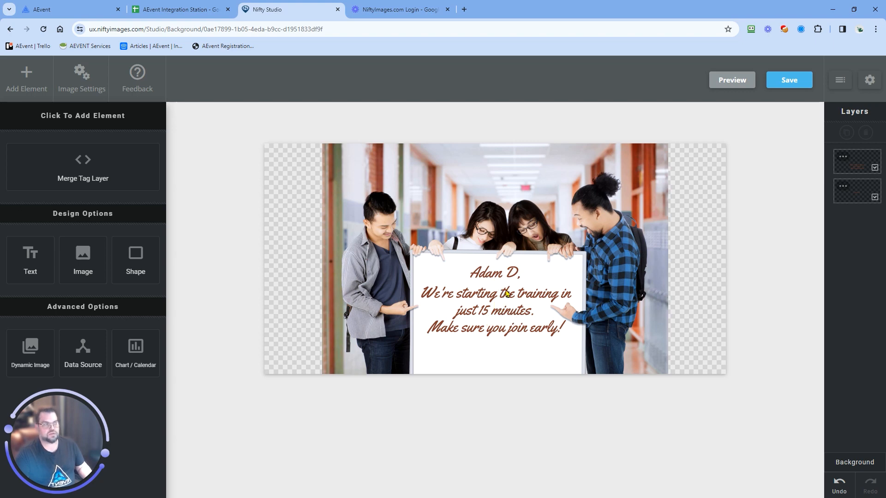
Save the studio image under the name "AEvent Demo - 3" and return to the overview of all images
{"action": "left_click", "coordinate": [787, 80]}
{"action": "type", "text": "AEvent"}
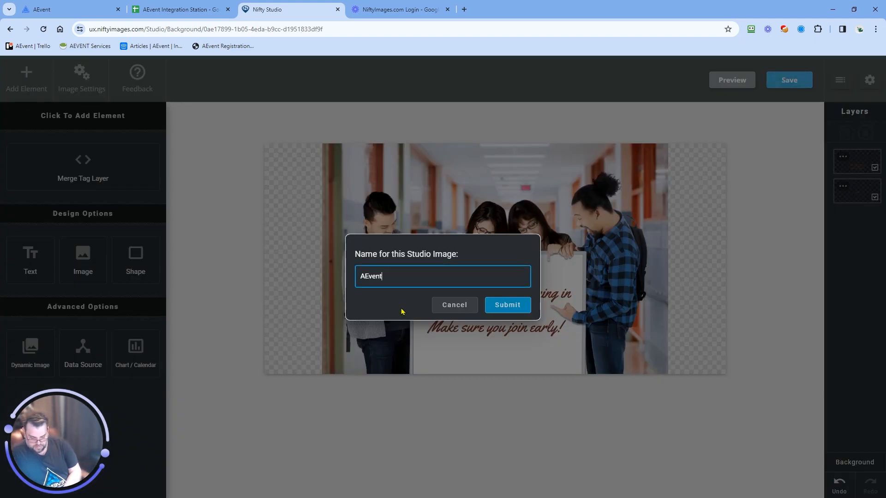
{"action": "type", "text": " Demo - 3"}
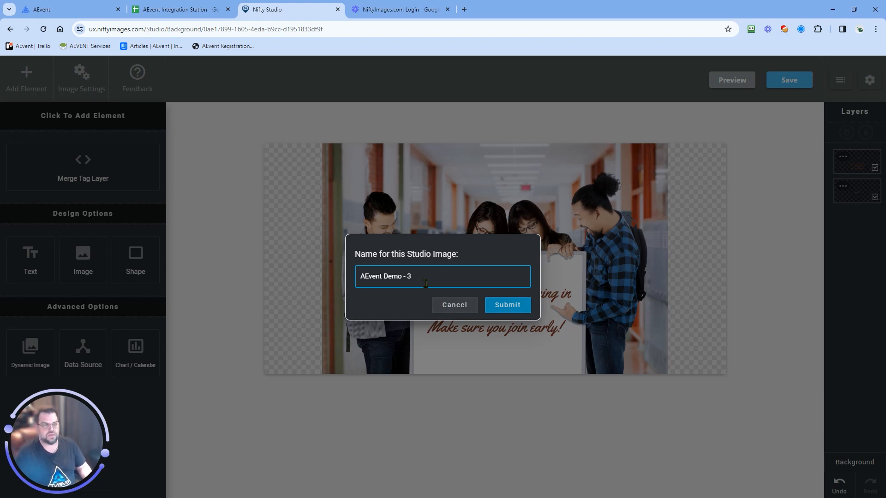
{"action": "left_click", "coordinate": [518, 305]}
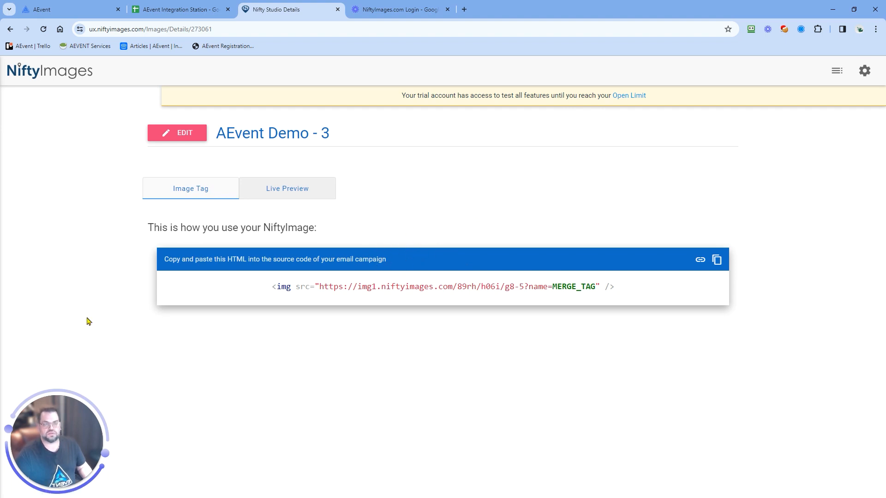
{"action": "left_click", "coordinate": [79, 71]}
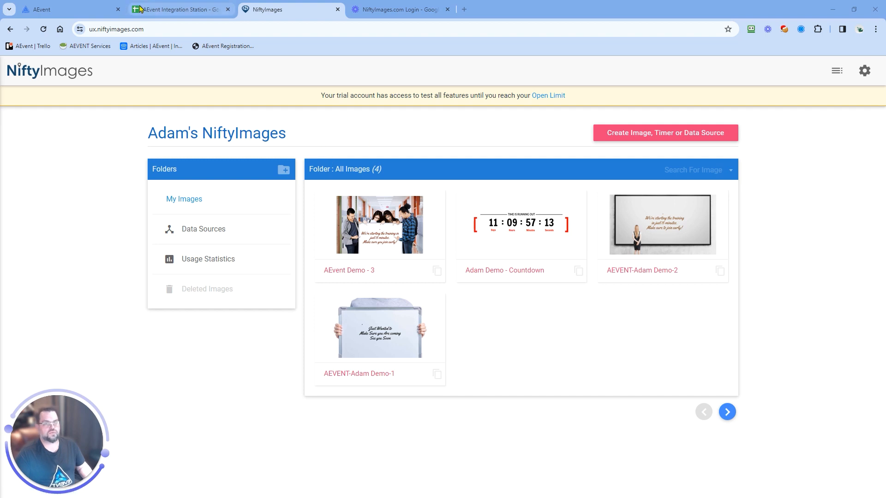
Switch to AEvent, close the help window and refresh the Nifty Images media list
{"action": "left_click", "coordinate": [75, 9]}
{"action": "mouse_move", "coordinate": [14, 483]}
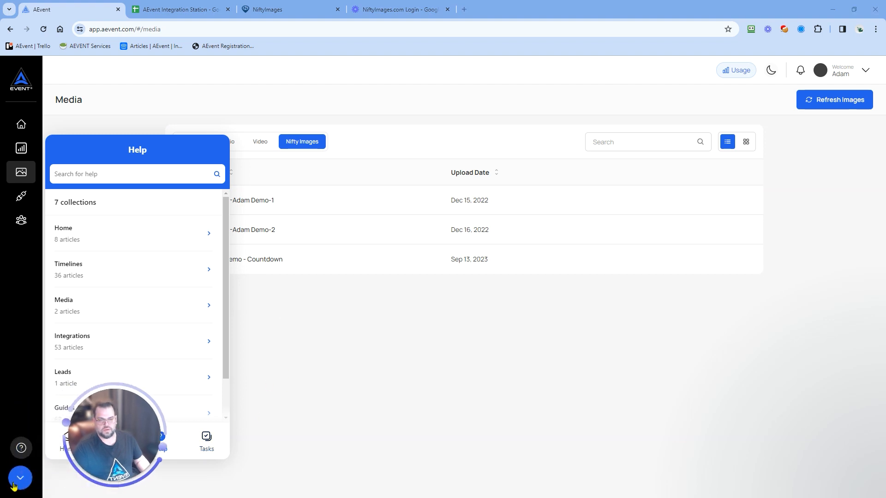
{"action": "left_click", "coordinate": [13, 486]}
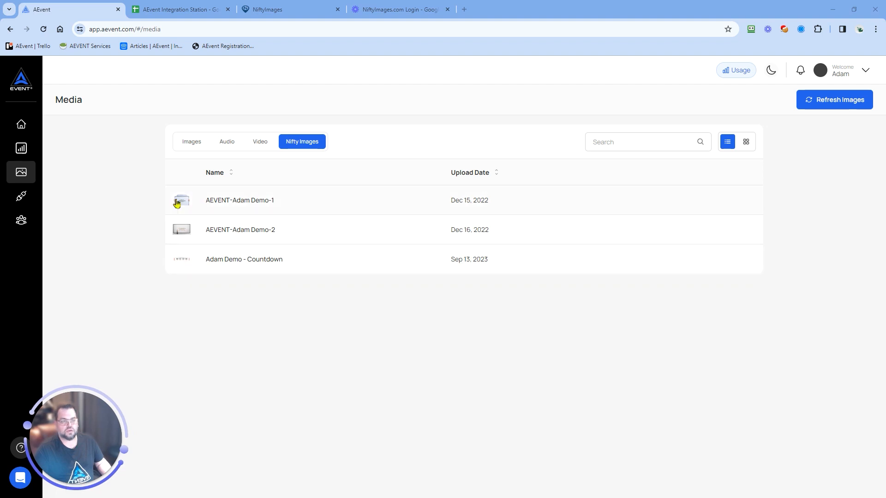
{"action": "left_click", "coordinate": [829, 102]}
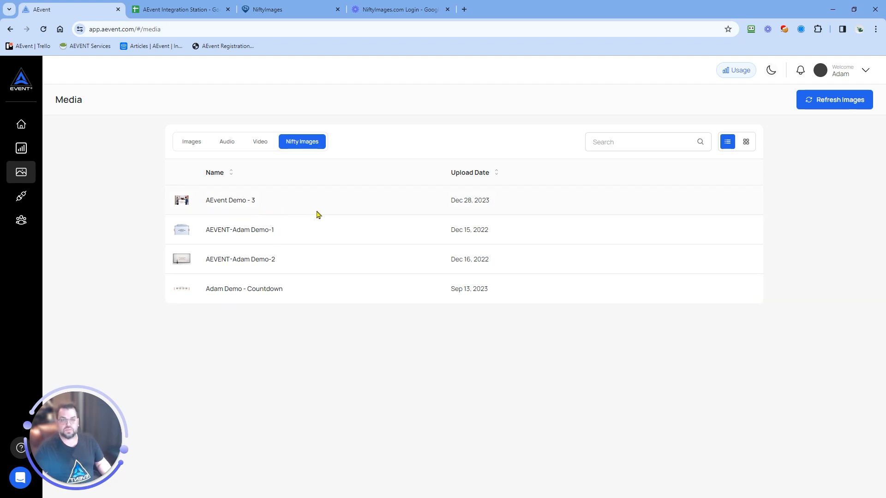
View the image library in NiftyImages and open the help messenger back in AEvent
{"action": "left_click", "coordinate": [290, 9]}
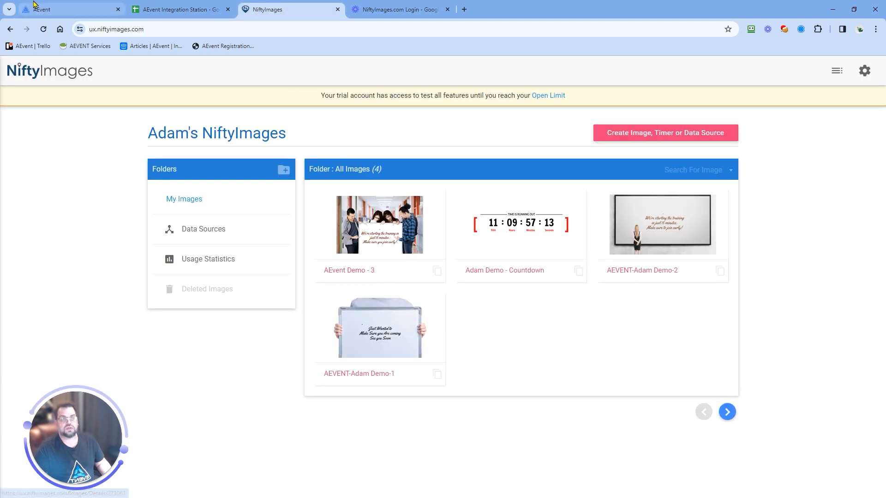
{"action": "left_click", "coordinate": [53, 12]}
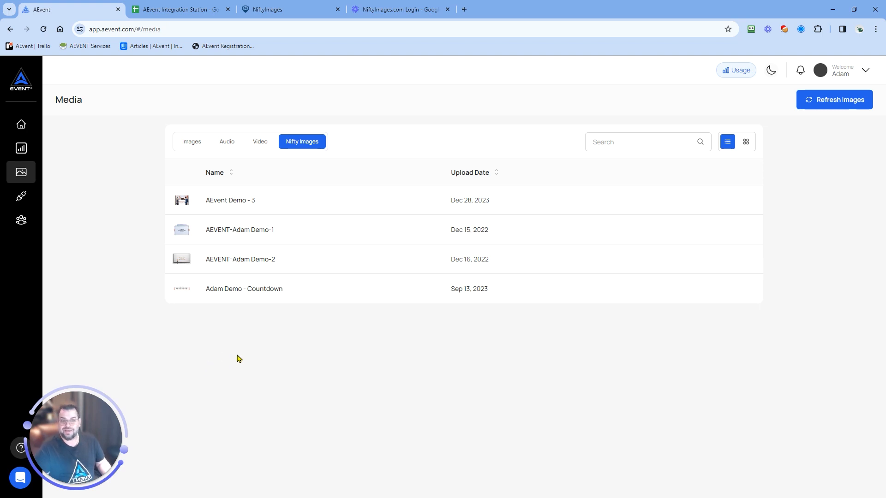
{"action": "left_click", "coordinate": [20, 478]}
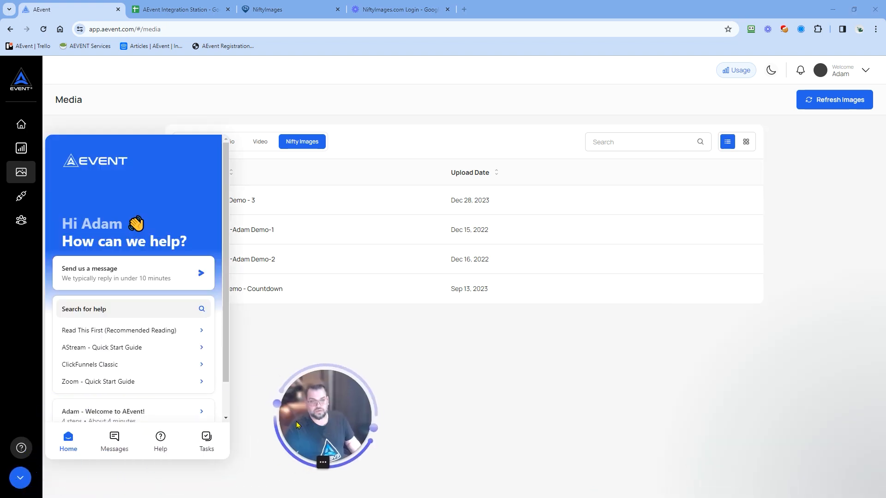